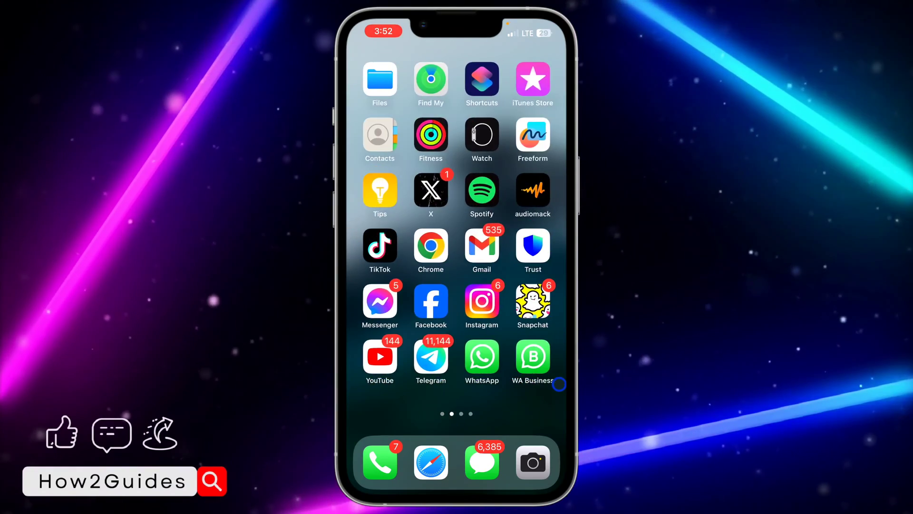
# - Launch Gmail and archive the top message in the Primary inbox
pyautogui.click(482, 244)
pyautogui.moveTo(528, 157); pyautogui.dragTo(361, 157)
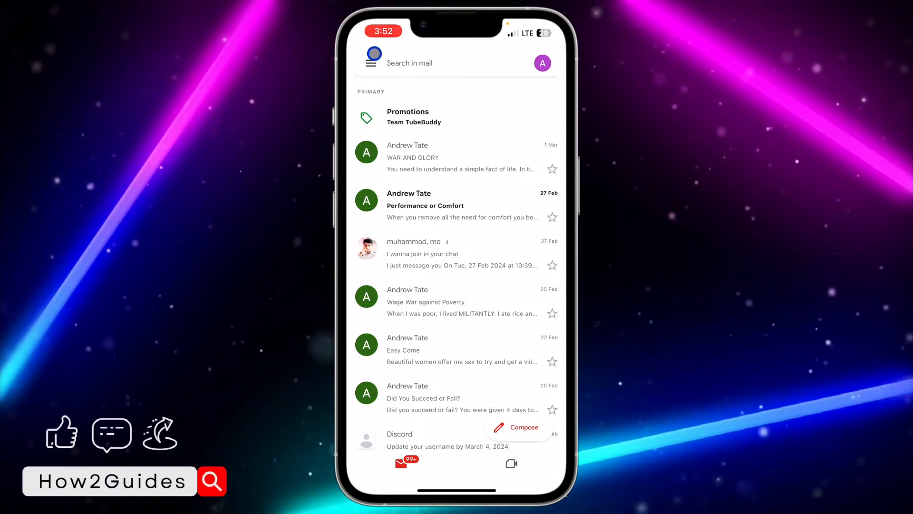
# - Go to the All emails view, where 'The truth about Success' lacks an Inbox label
pyautogui.click(372, 63)
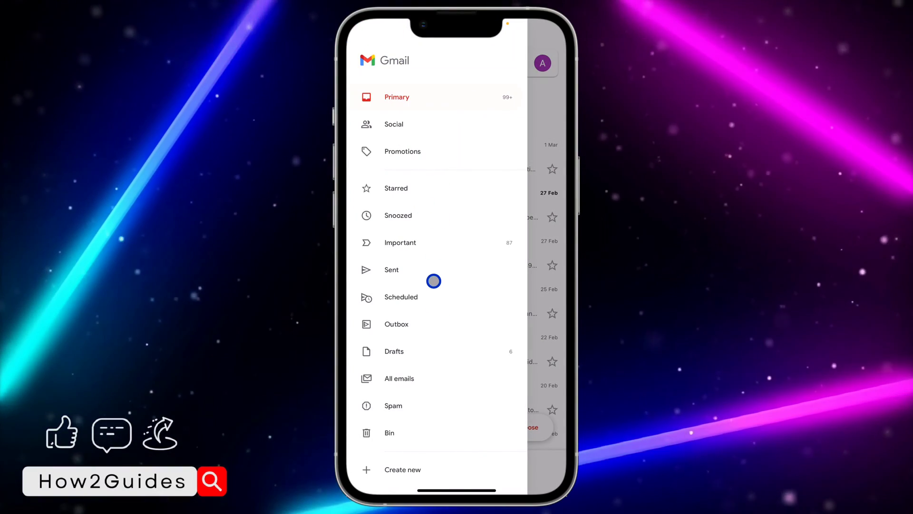
pyautogui.click(547, 239)
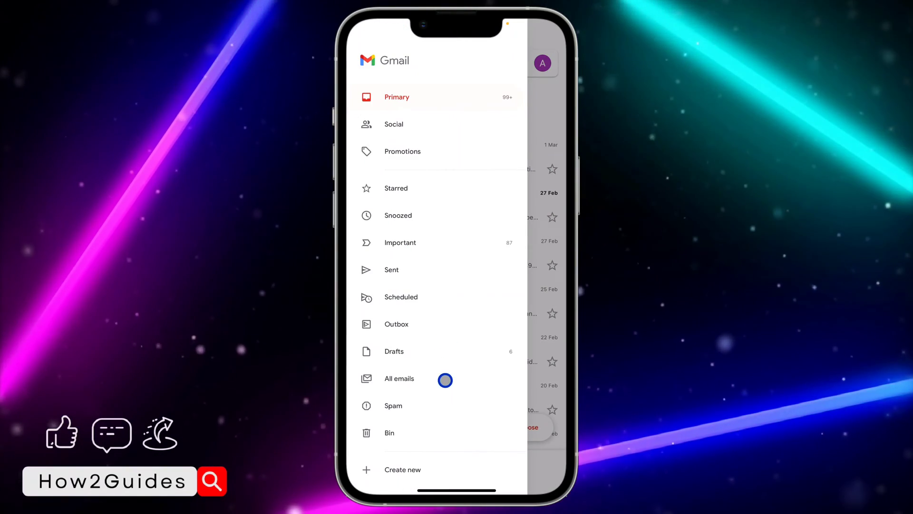
pyautogui.click(445, 381)
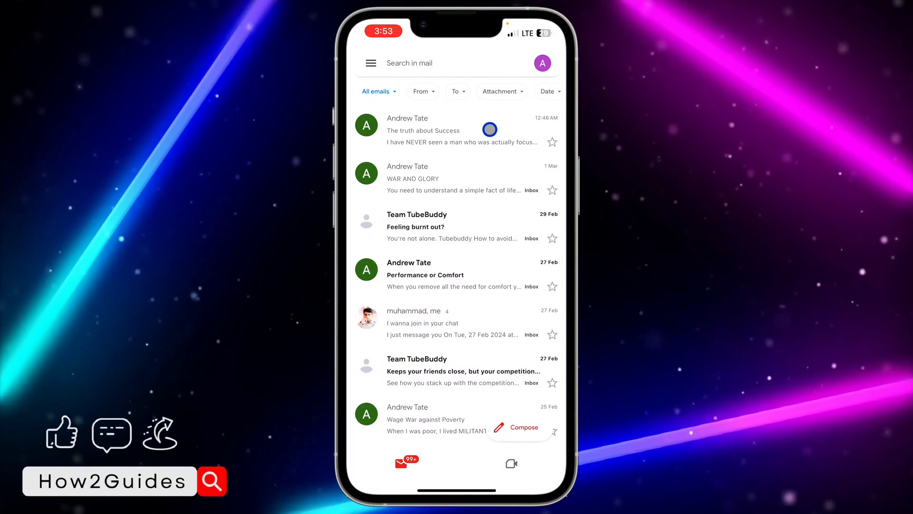
# - Move 'The truth about Success' back to the inbox from its message menu
pyautogui.click(490, 129)
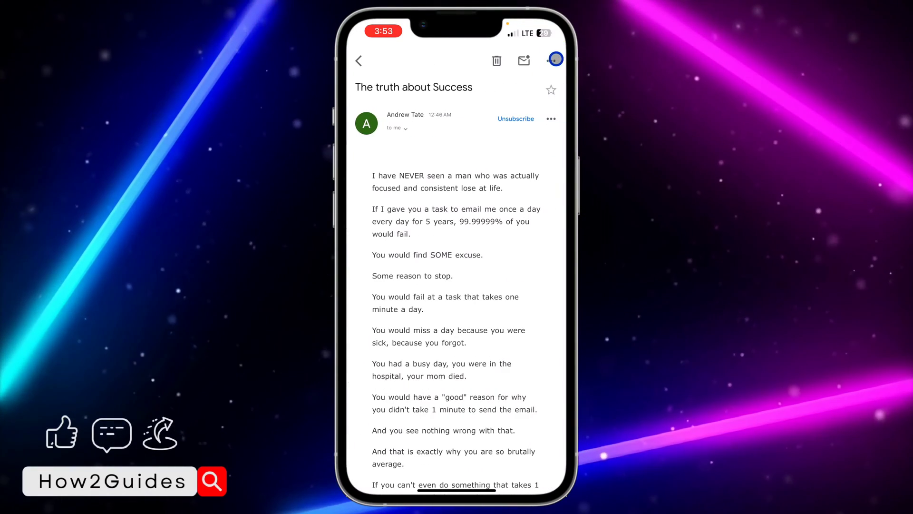
pyautogui.click(551, 61)
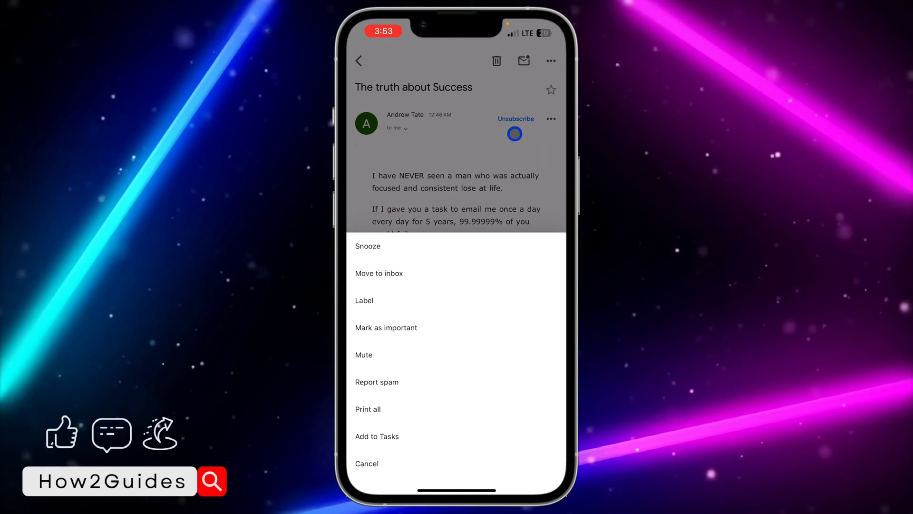
pyautogui.click(439, 278)
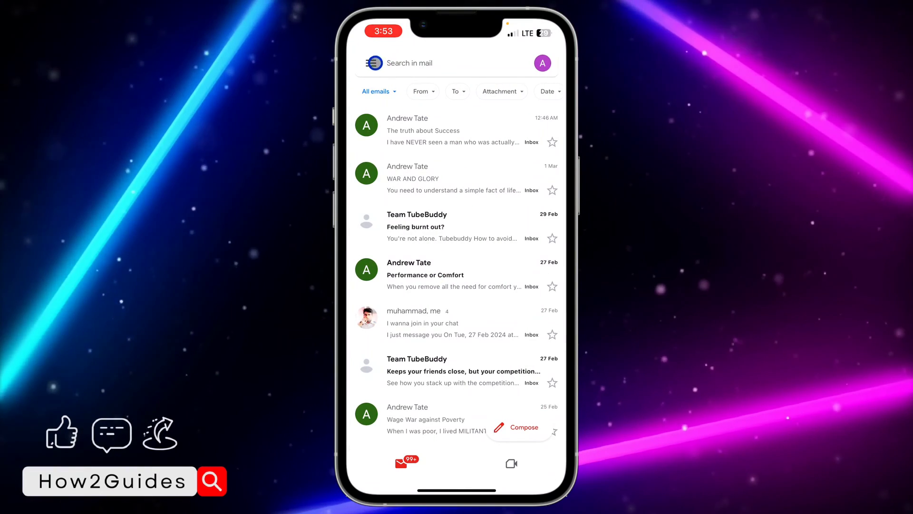
# - Return to Primary and archive 'The truth about Success' and 'WAR AND GLORY'
pyautogui.click(370, 65)
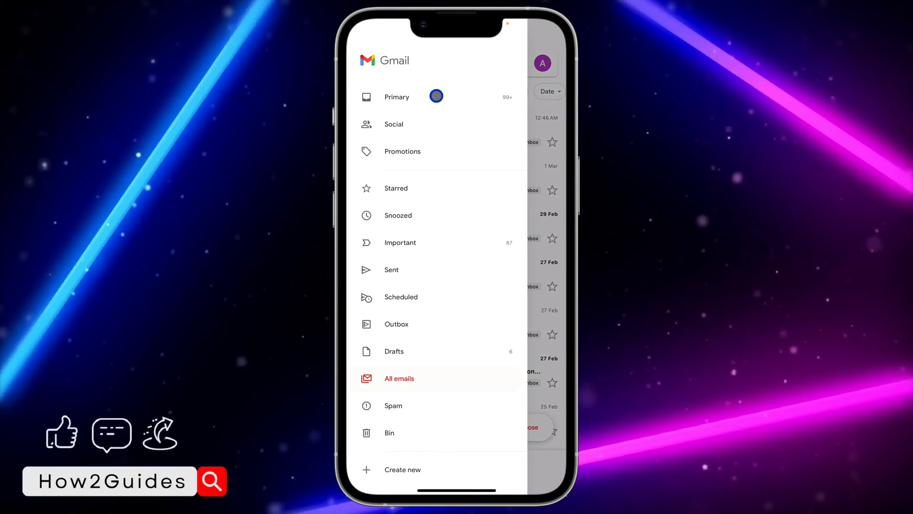
pyautogui.click(436, 96)
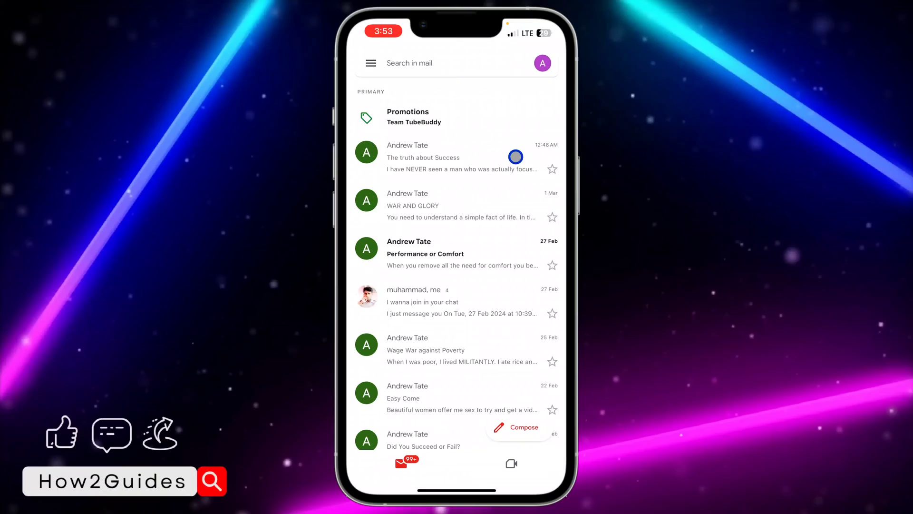
pyautogui.moveTo(528, 155); pyautogui.dragTo(348, 157)
pyautogui.moveTo(504, 165); pyautogui.dragTo(368, 160)
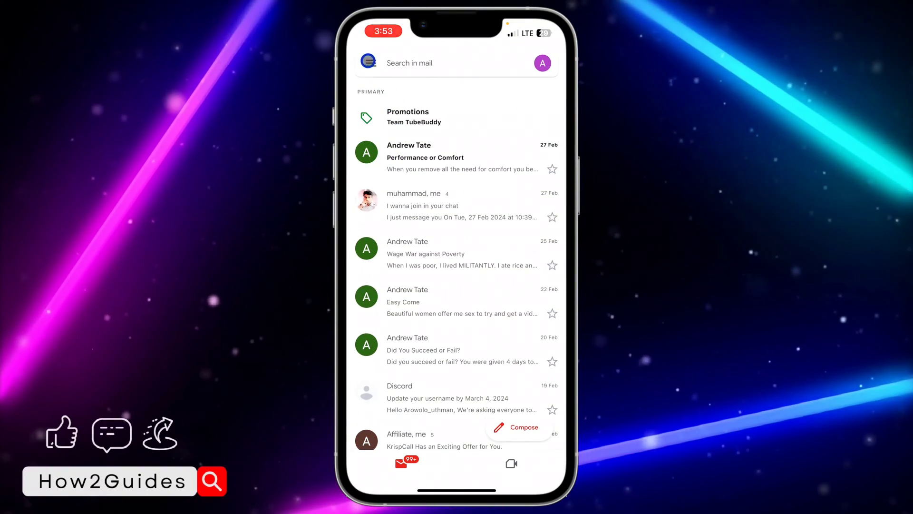
# - From All emails, move 'WAR AND GLORY' back to the inbox
pyautogui.click(369, 61)
pyautogui.click(446, 374)
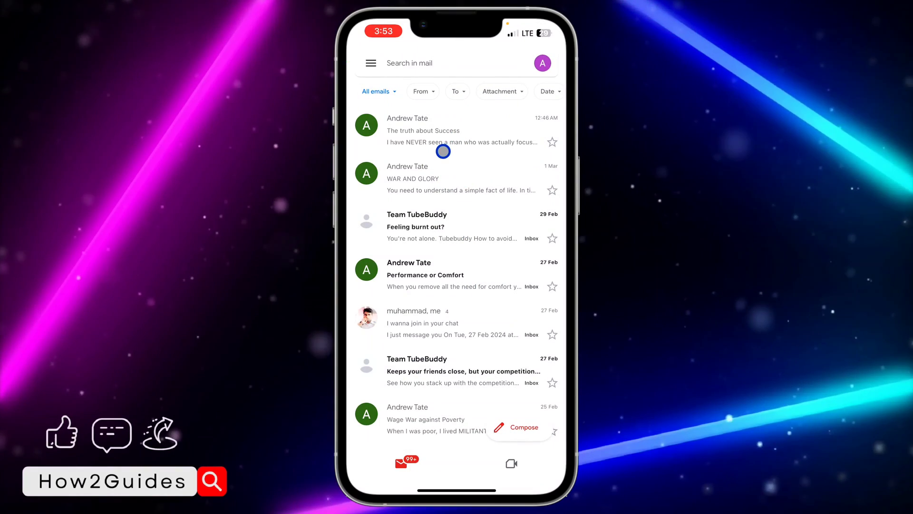
pyautogui.click(456, 167)
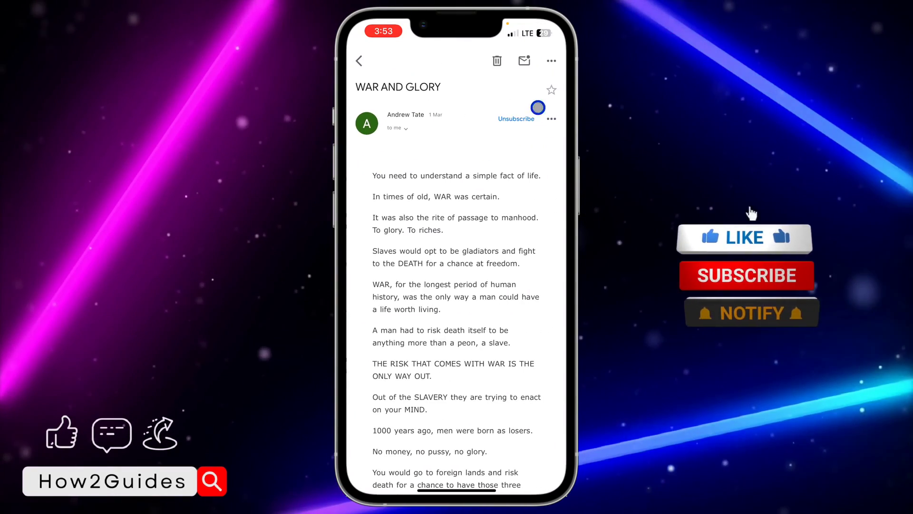
pyautogui.click(551, 60)
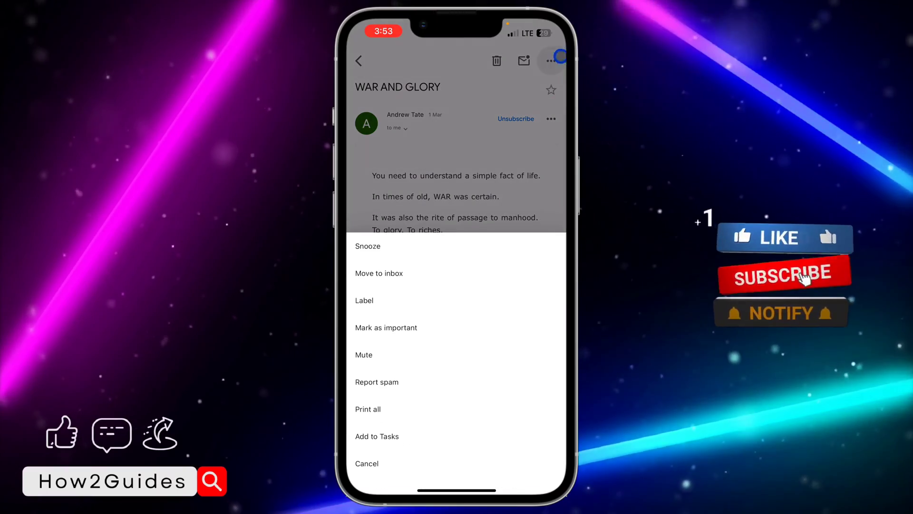
pyautogui.click(424, 272)
# - Move 'The truth about Success' back to the inbox and return to Primary
pyautogui.click(469, 133)
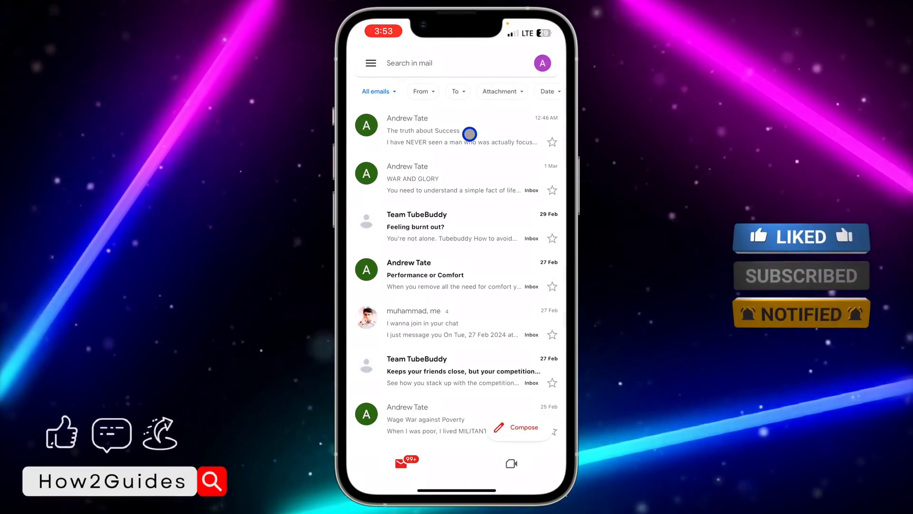
pyautogui.click(551, 61)
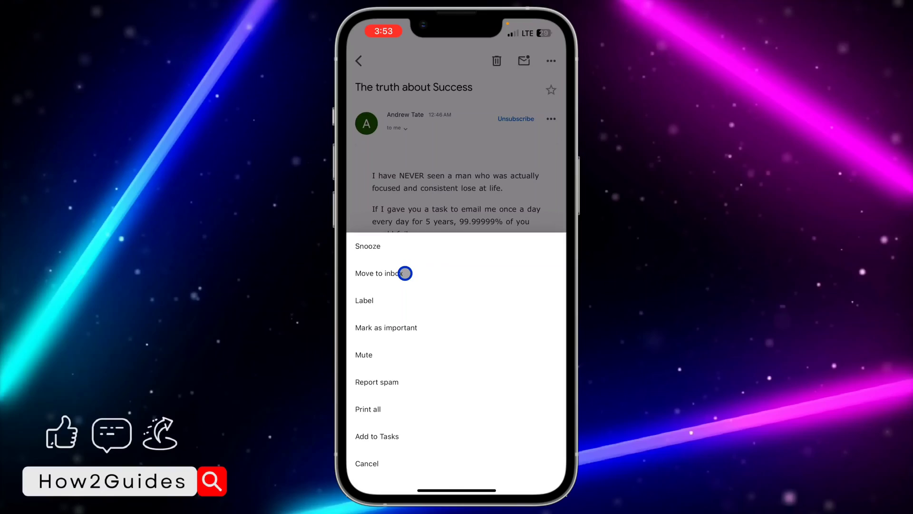
pyautogui.click(405, 273)
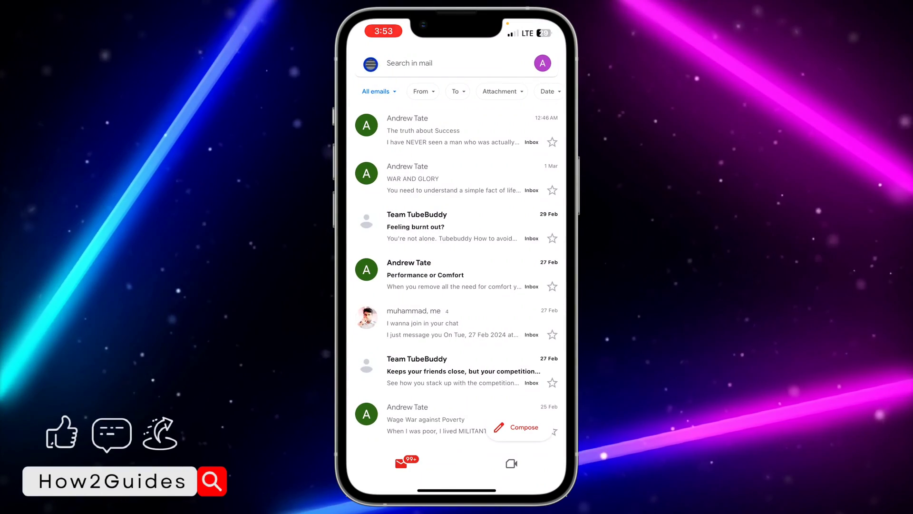
pyautogui.click(370, 63)
pyautogui.click(407, 107)
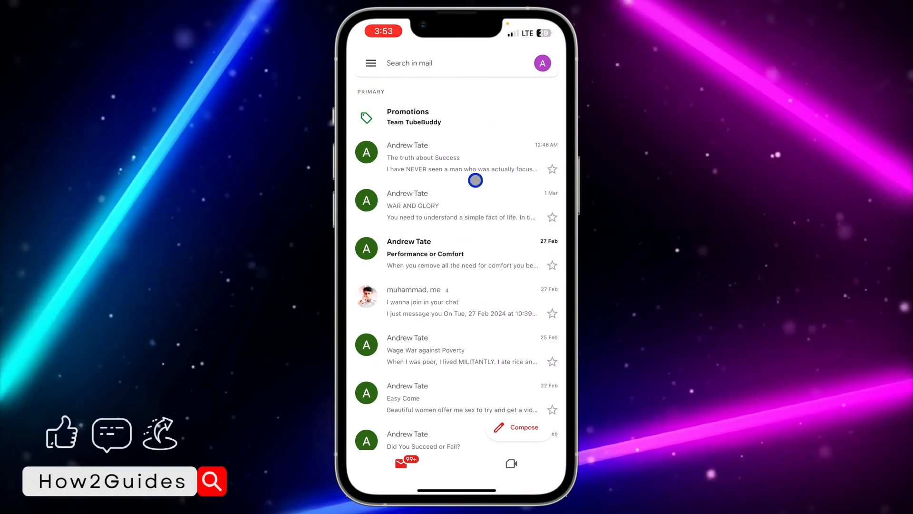
# - Close Gmail and go back to the iPhone home screen
pyautogui.moveTo(475, 163); pyautogui.dragTo(475, 136)
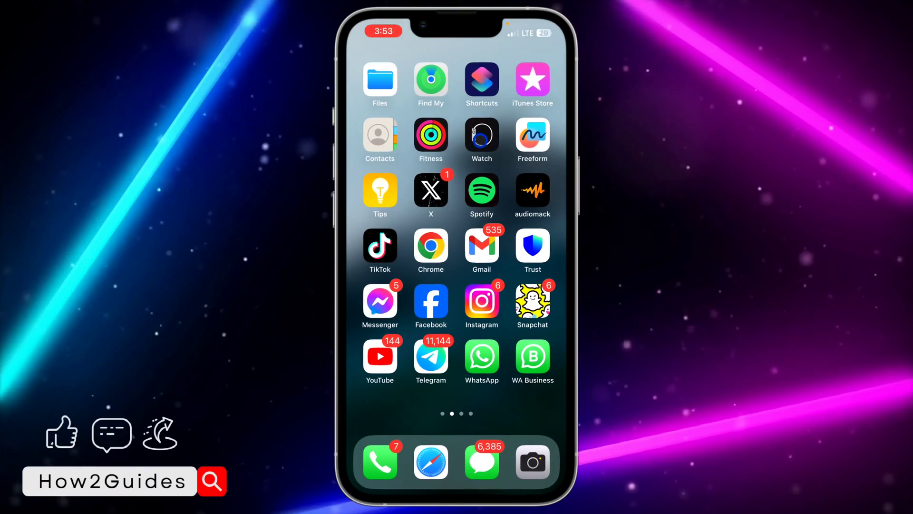